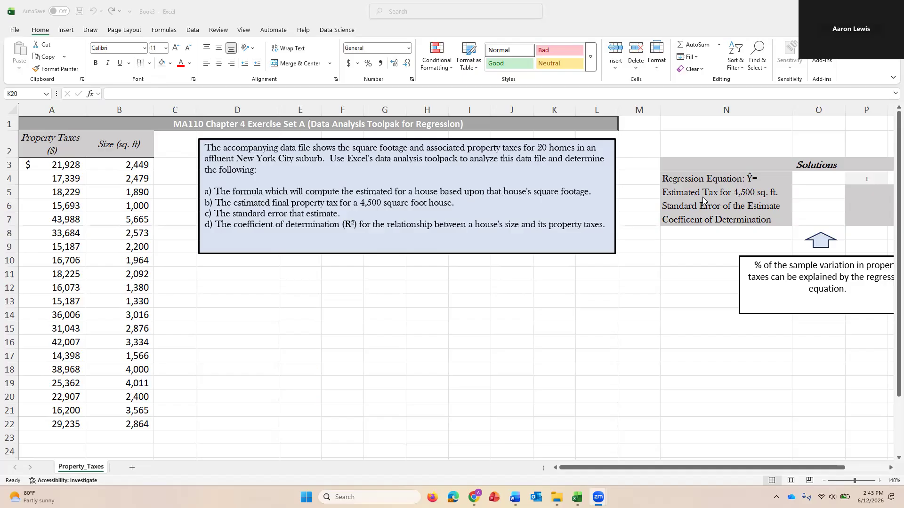
Step: Disable the Solver Add-in among the Excel add-ins, keeping the Analysis ToolPak enabled
left_click(707, 14)
left_click(14, 31)
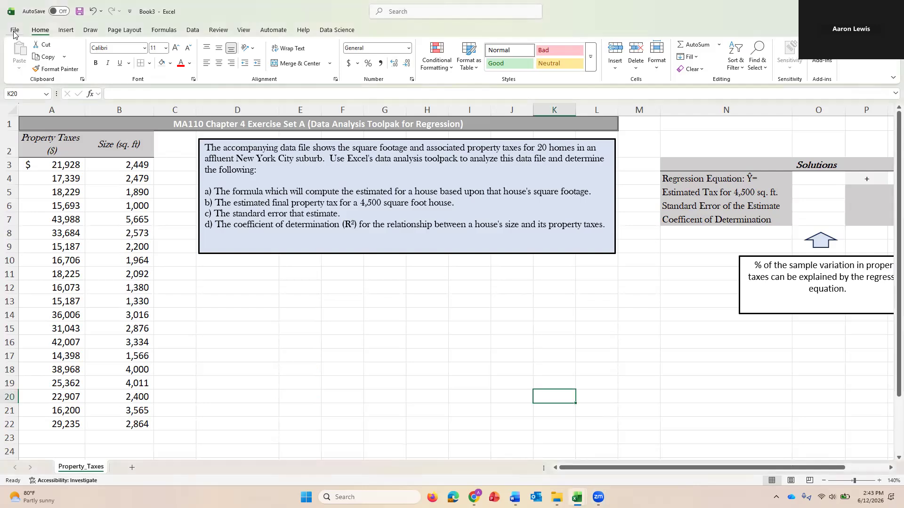
left_click(14, 31)
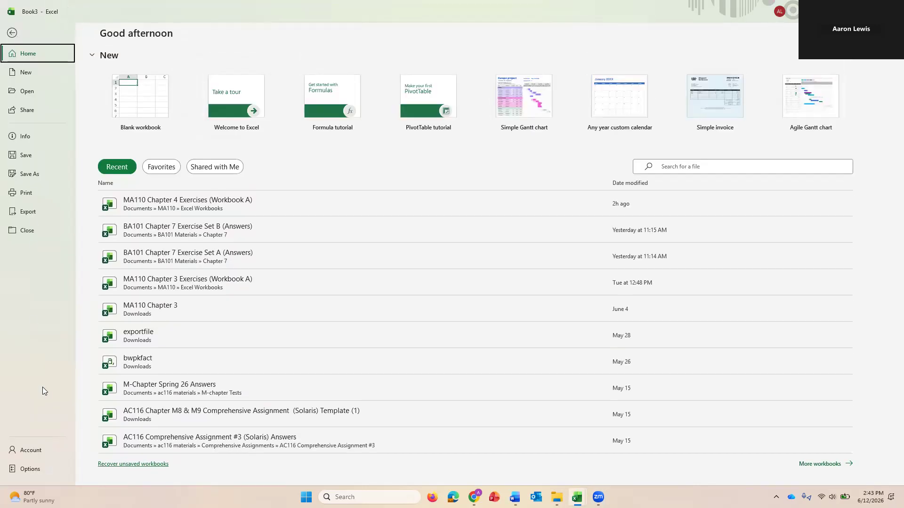
left_click(49, 470)
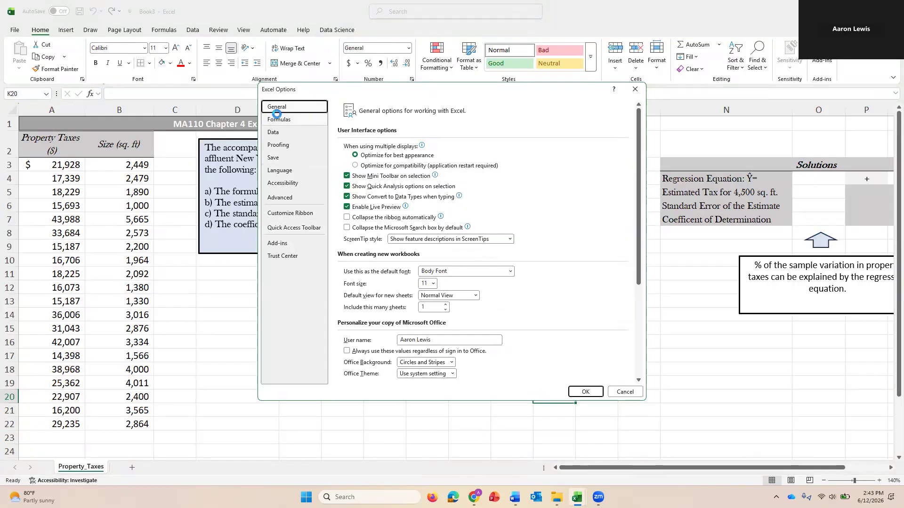
left_click(282, 242)
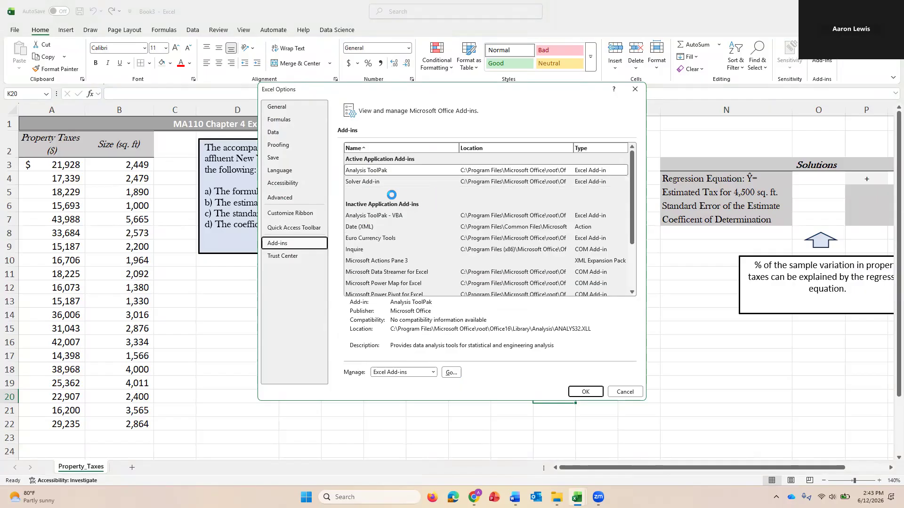
left_click(368, 171)
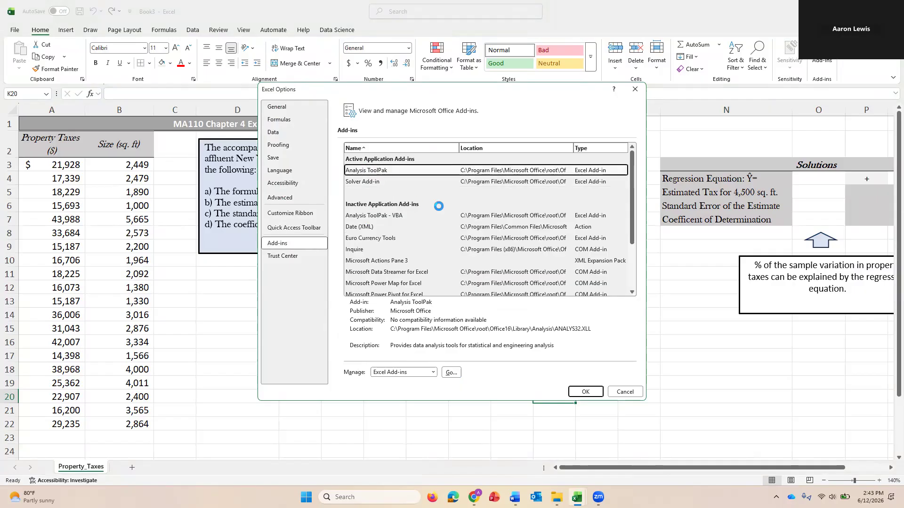
left_click(452, 373)
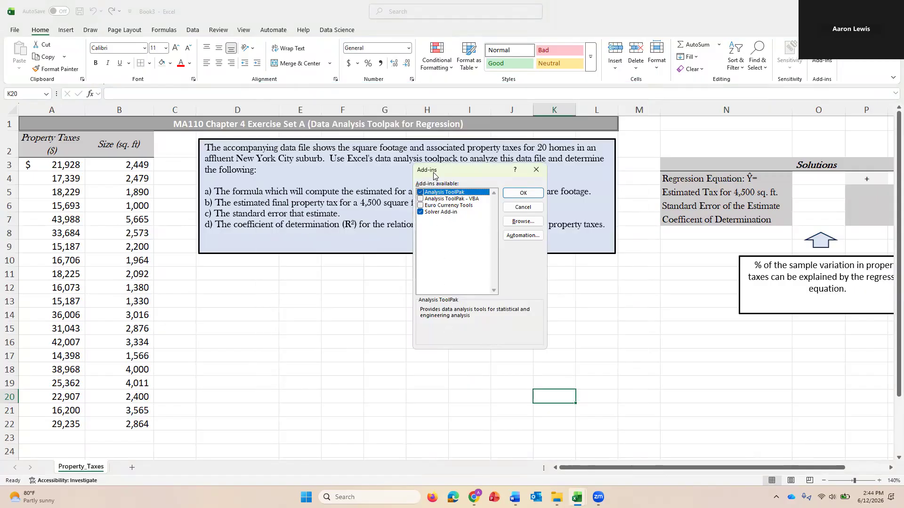
left_click(421, 213)
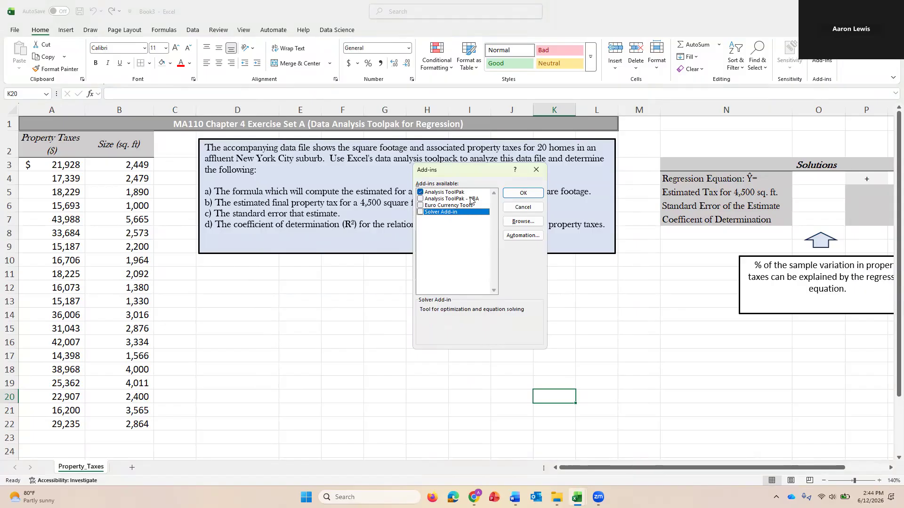
left_click(516, 195)
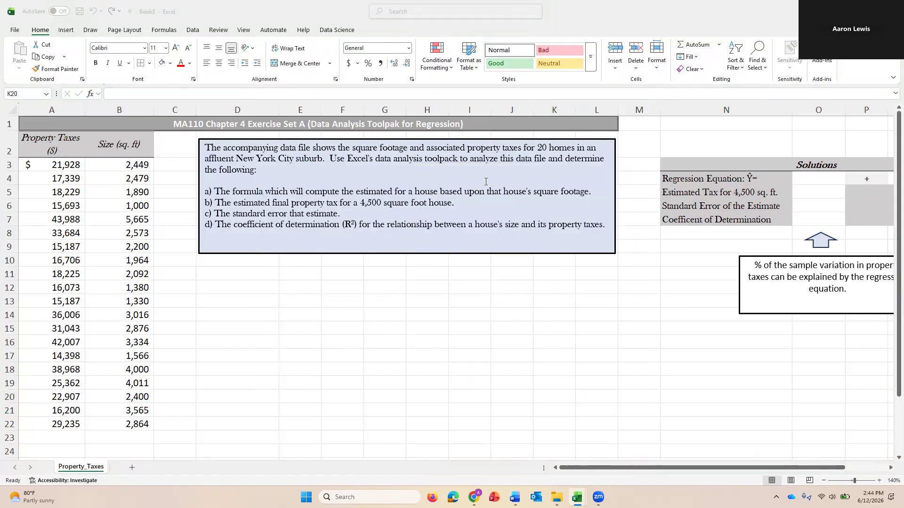
Step: Start the Regression tool from the Data Analysis tools
left_click(192, 32)
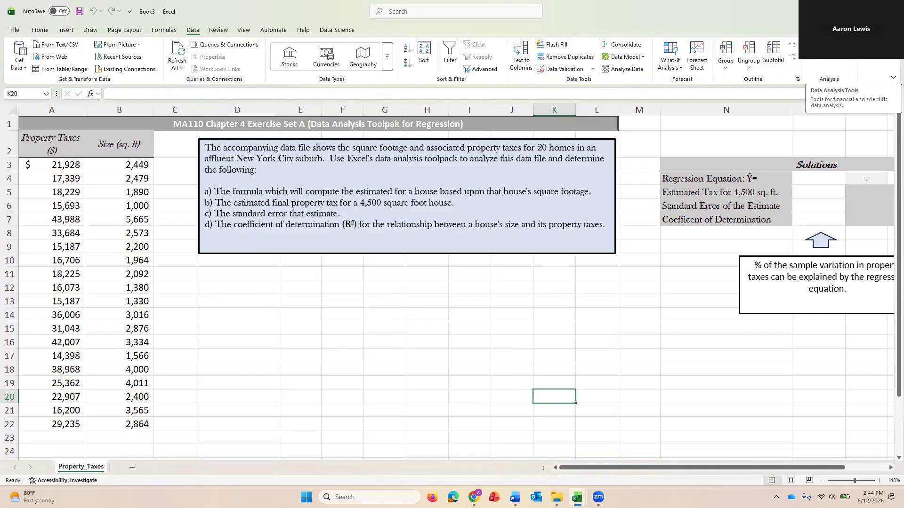
left_click(821, 52)
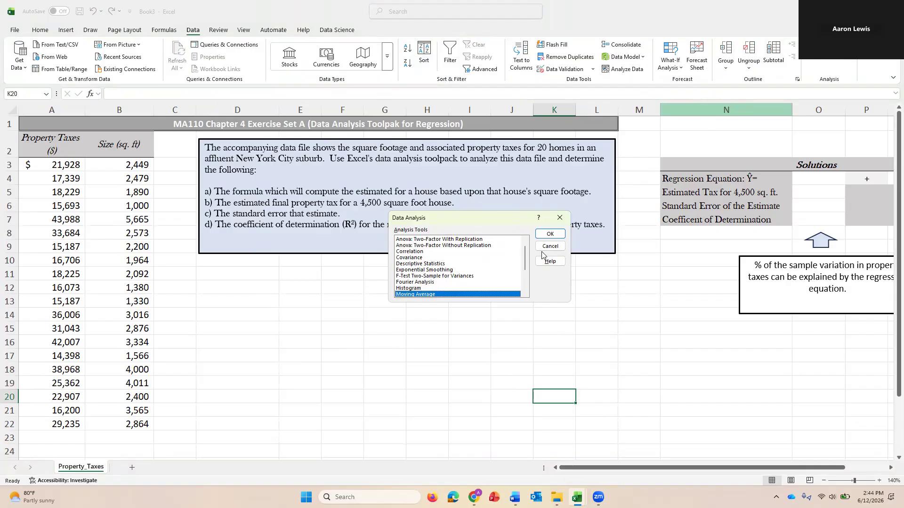
left_click_drag(527, 255, 526, 259)
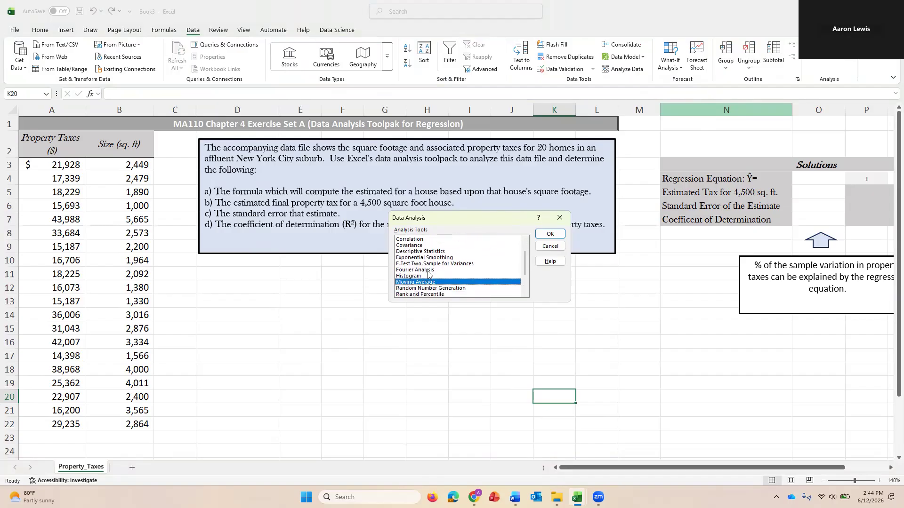
left_click_drag(526, 262, 521, 291)
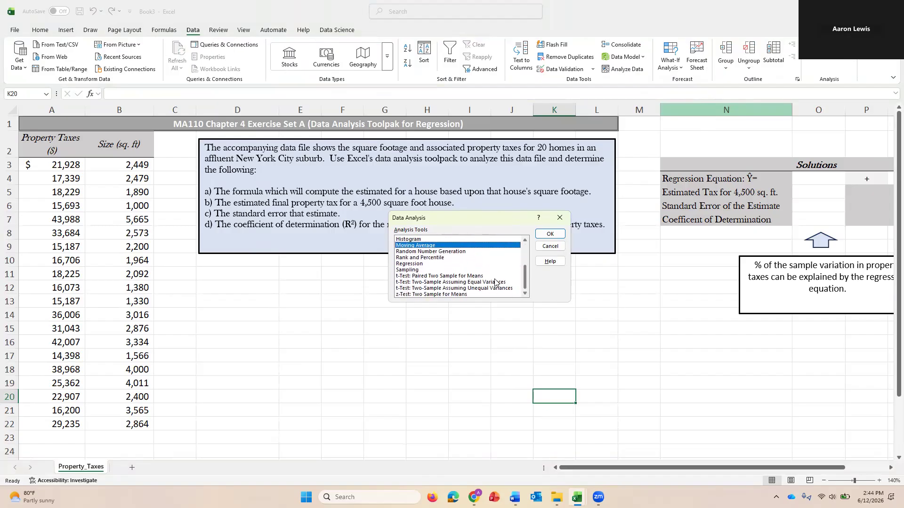
left_click(414, 266)
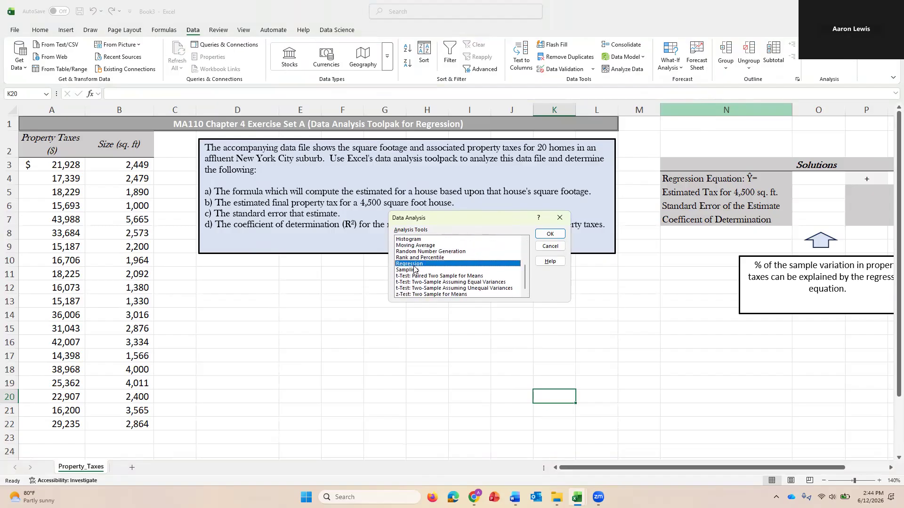
left_click(548, 235)
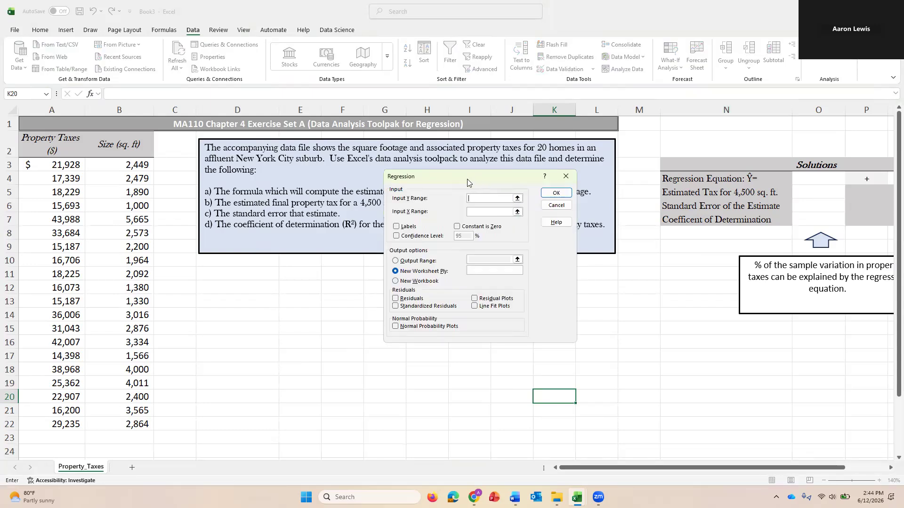
Step: Set the regression's Y input range to $A$2:$A$22 and its X input range to $B$2:$B$22, including the column headers
left_click_drag(473, 185, 563, 187)
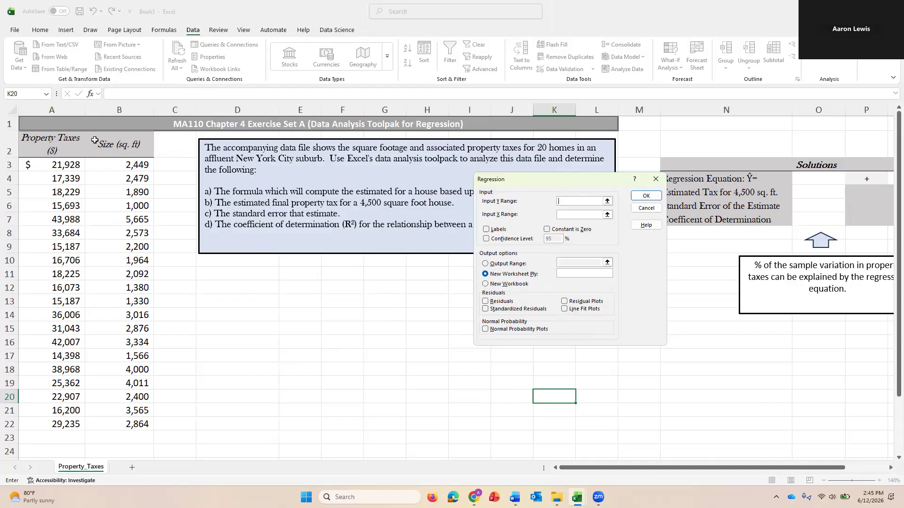
left_click(65, 143)
left_click_drag(60, 172, 67, 419)
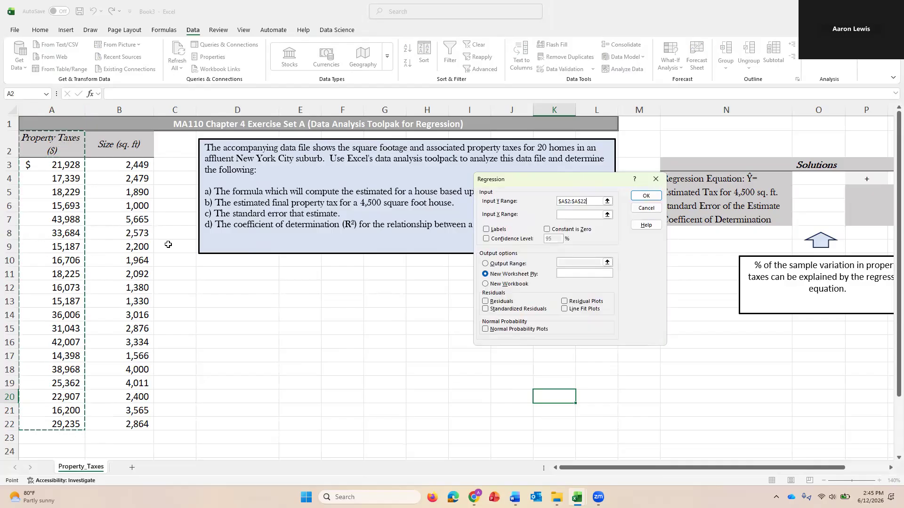
left_click(567, 215)
left_click(122, 146)
left_click_drag(127, 188, 134, 419)
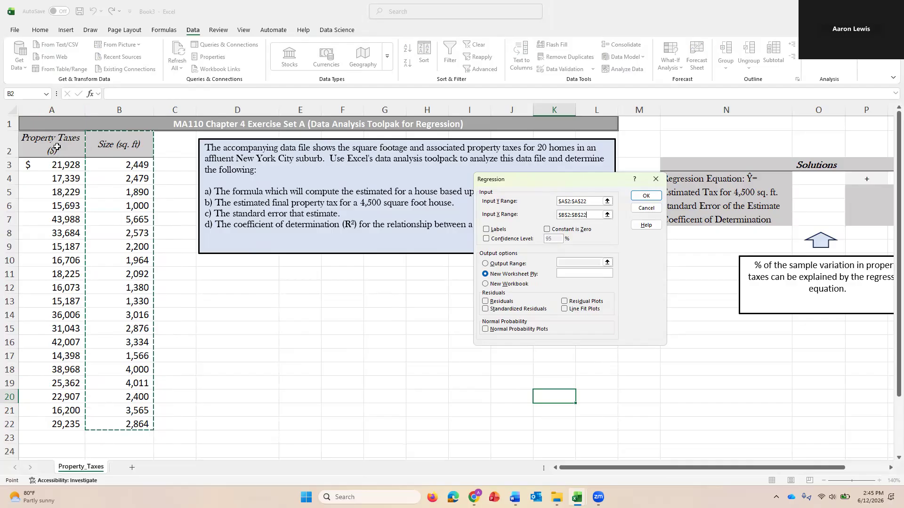
Step: Enable Labels, set the output range to cell $D$11, and run the regression
left_click(486, 231)
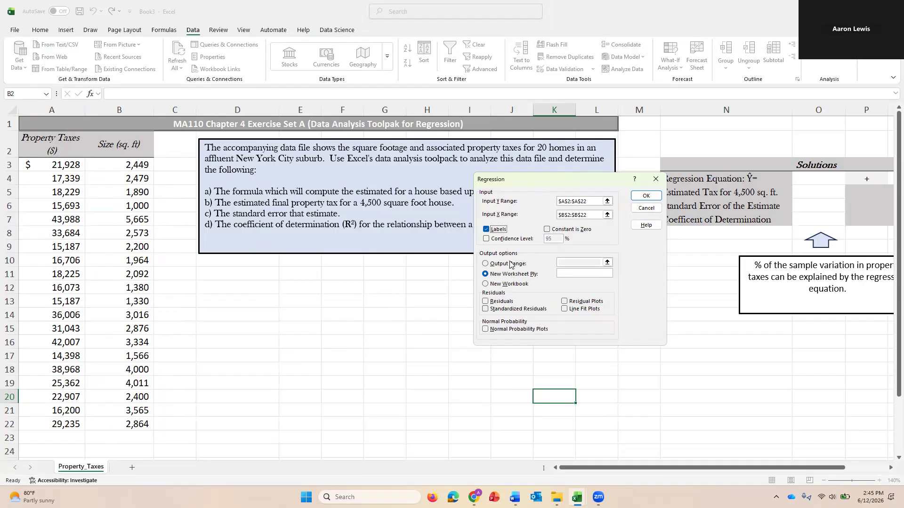
left_click(486, 264)
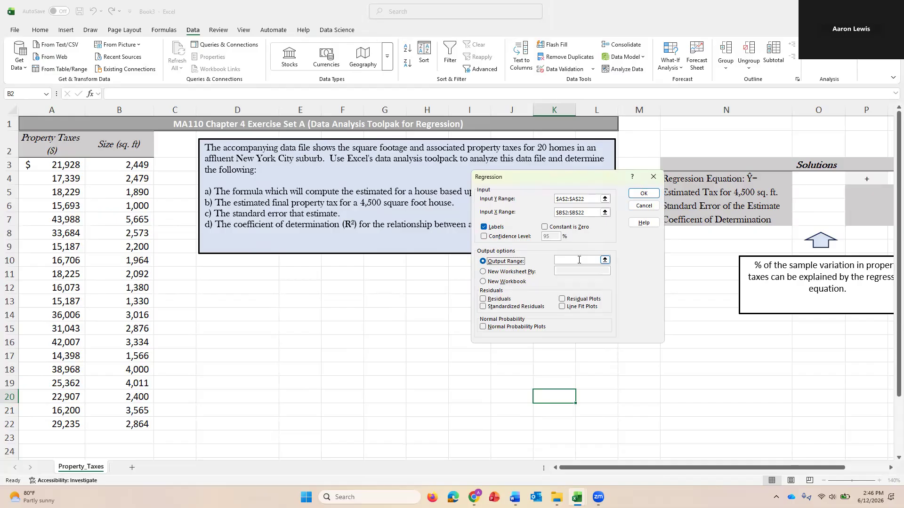
left_click(579, 260)
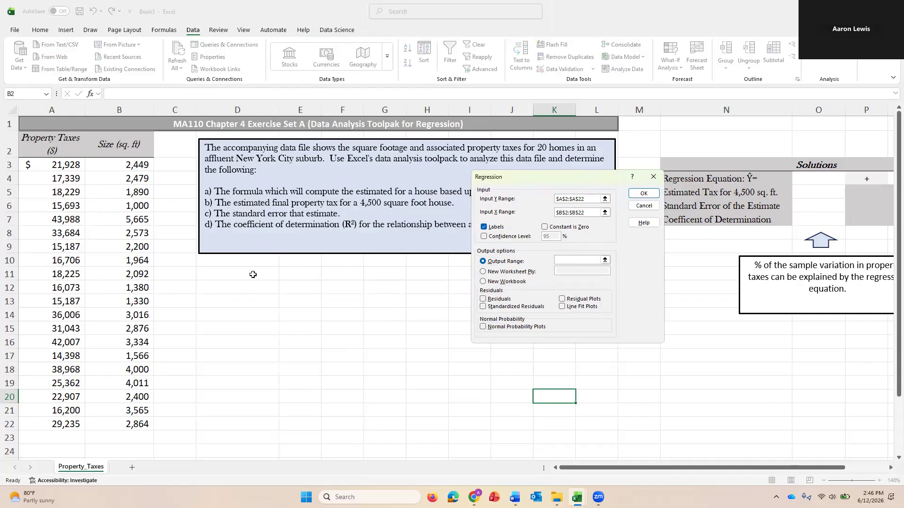
left_click(233, 261)
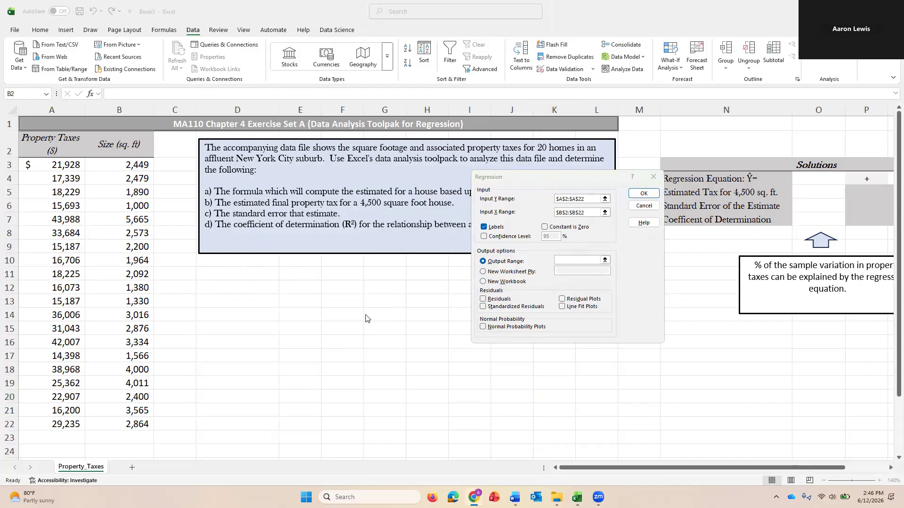
left_click(583, 260)
left_click(261, 276)
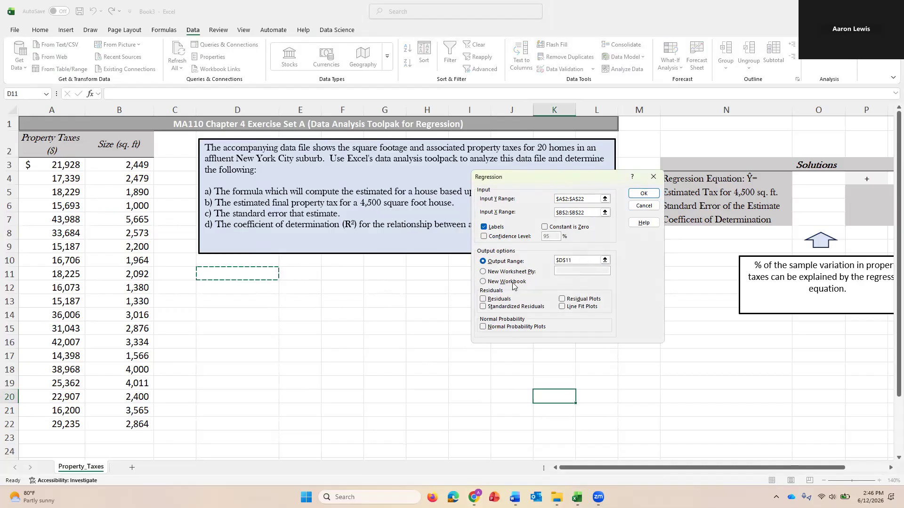
left_click(644, 194)
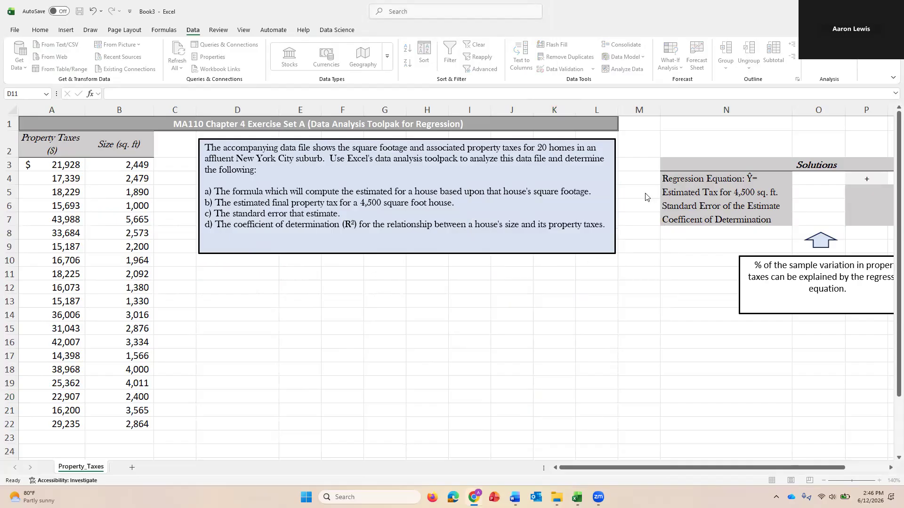
Step: Highlight the R Square value in cell E15 of the regression output with a light gold fill
scroll(371, 378, "down", 1)
scroll(371, 378, "down", 2)
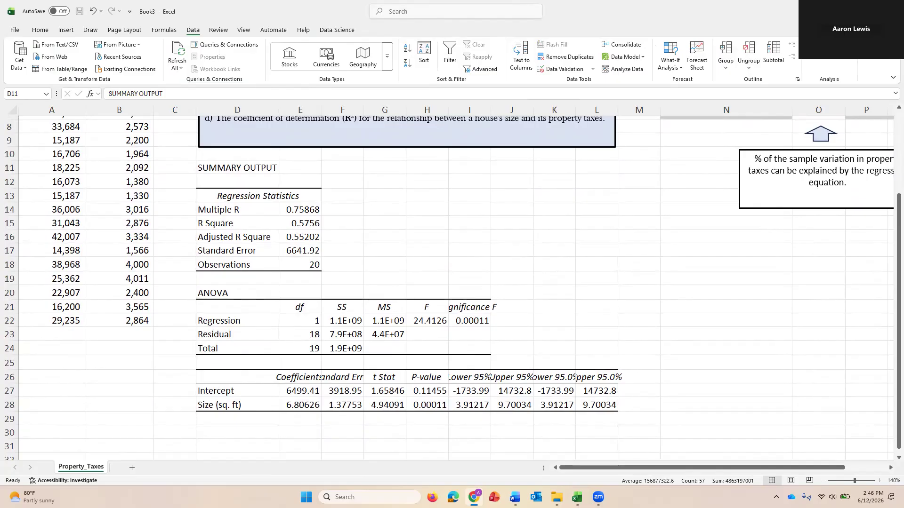
key("alt+Tab")
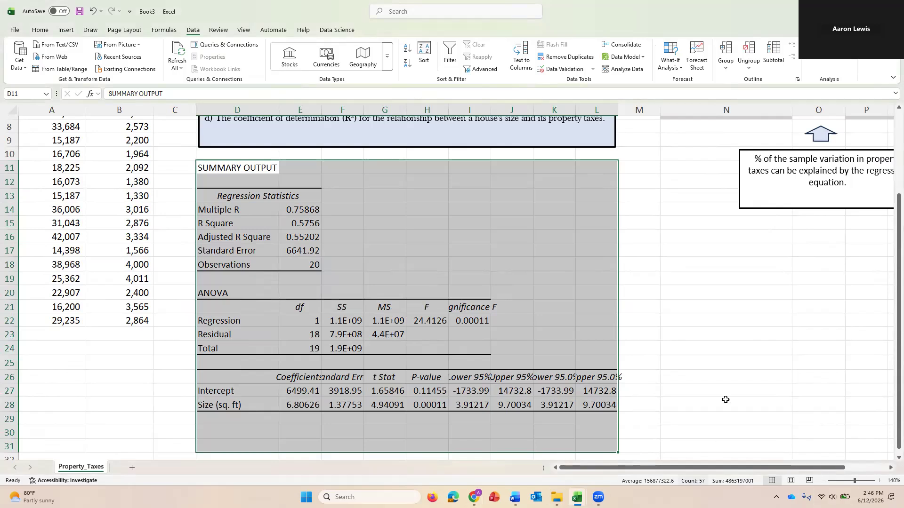
left_click(435, 259)
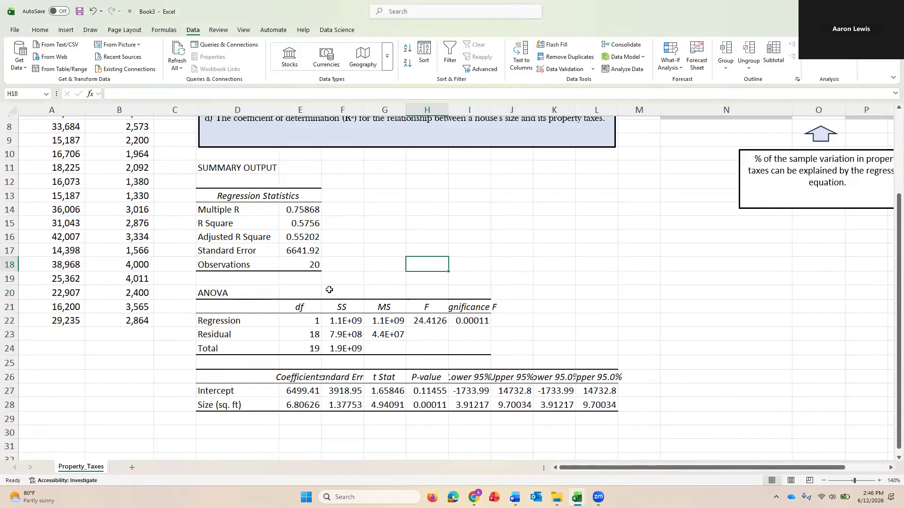
left_click(297, 224)
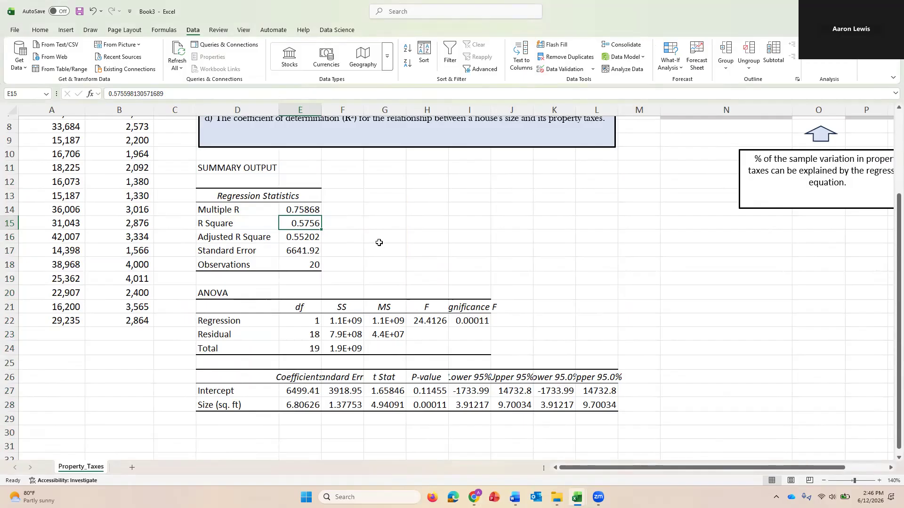
left_click(40, 29)
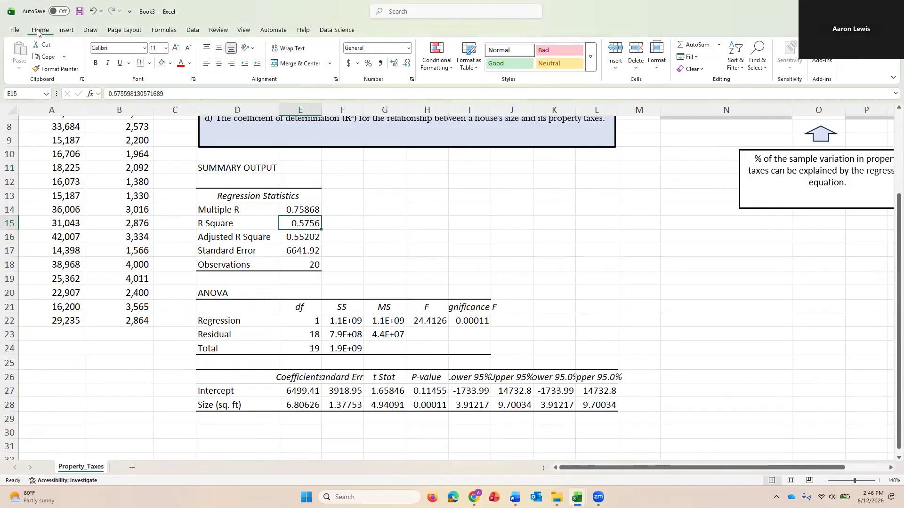
left_click(170, 64)
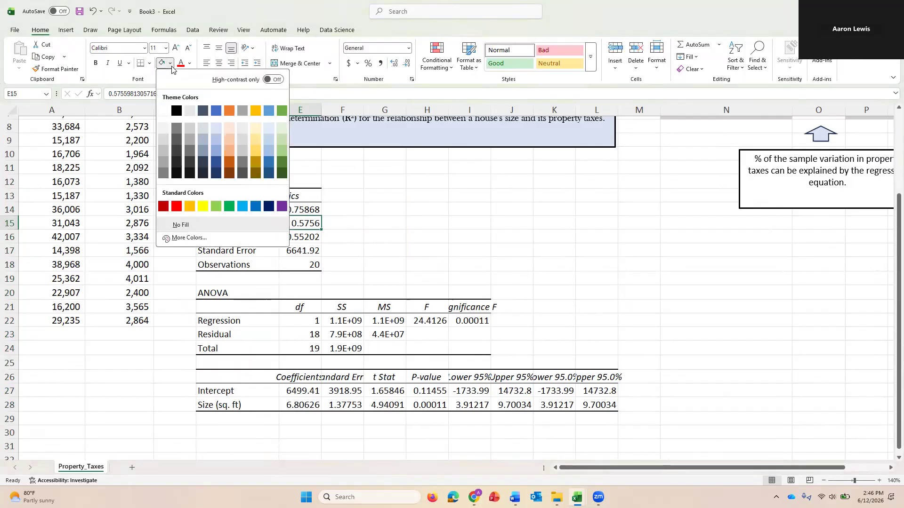
left_click(255, 128)
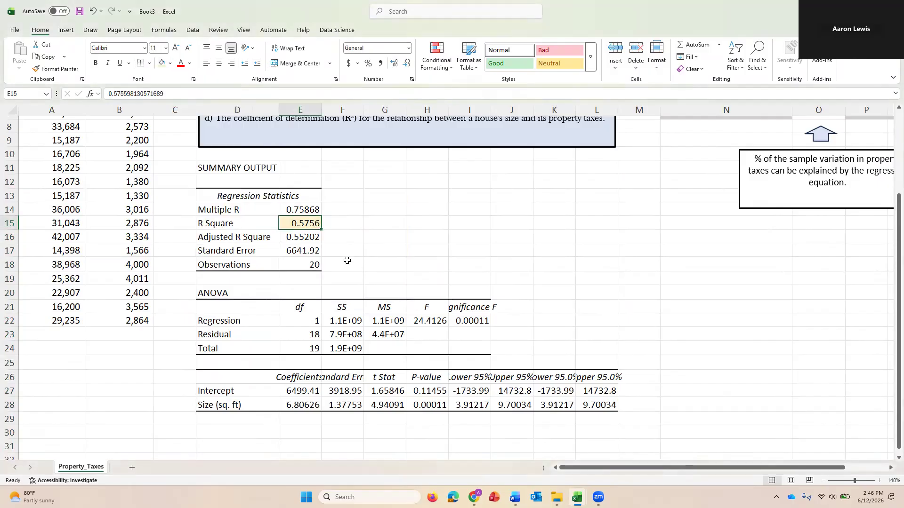
Step: Apply the same light gold fill to the Standard Error value in E17 and the Intercept and Size coefficients in E27:E28
left_click(306, 250)
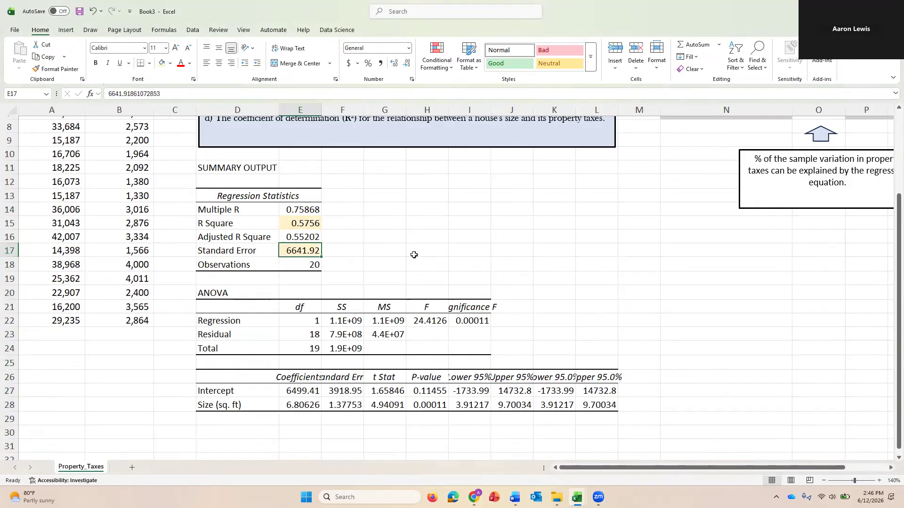
key("F4")
left_click_drag(309, 390, 310, 404)
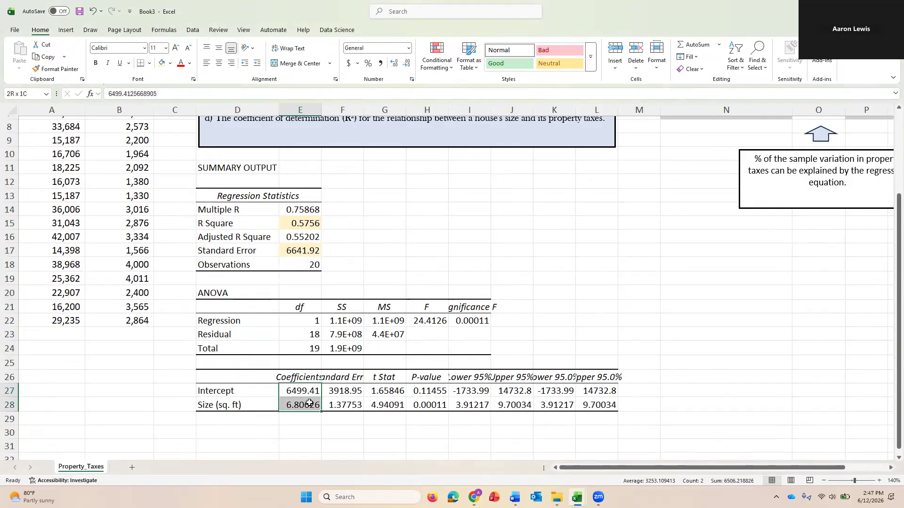
left_click(163, 68)
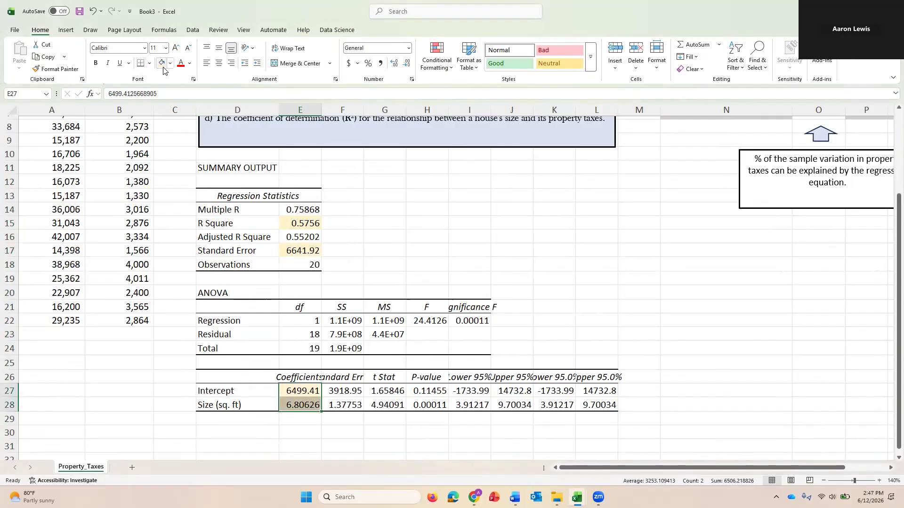
left_click(493, 264)
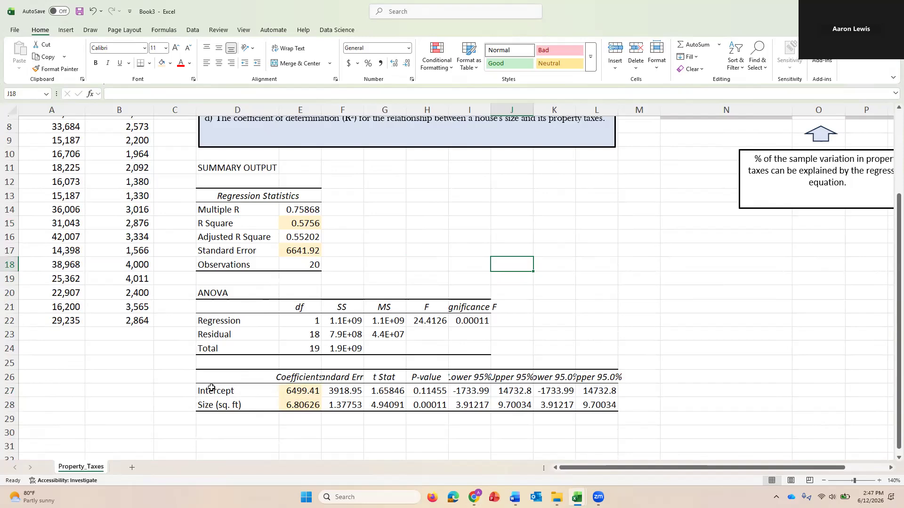
left_click(290, 391)
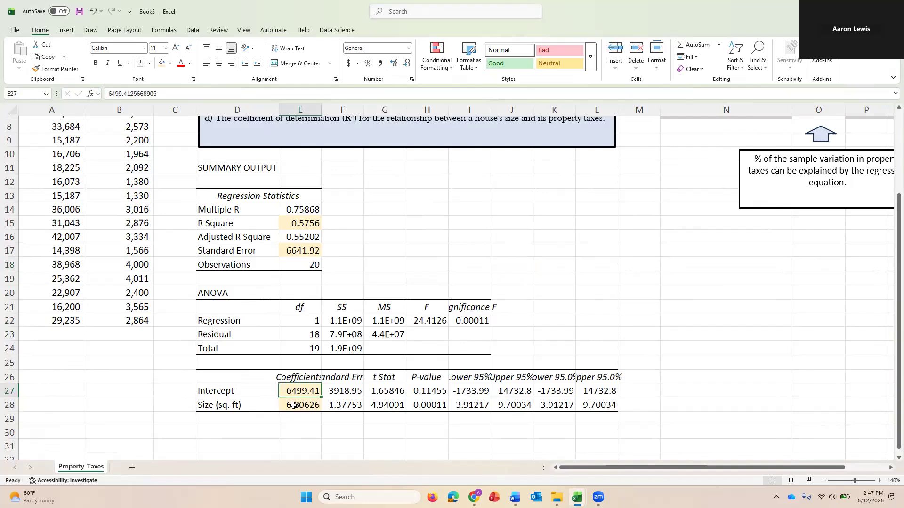
Step: Change the fill of the Size (sq. ft) coefficient in E28 to the lightest orange, setting it apart from the Intercept
left_click(293, 406, "shift")
left_click(300, 394)
scroll(195, 368, "up", 3)
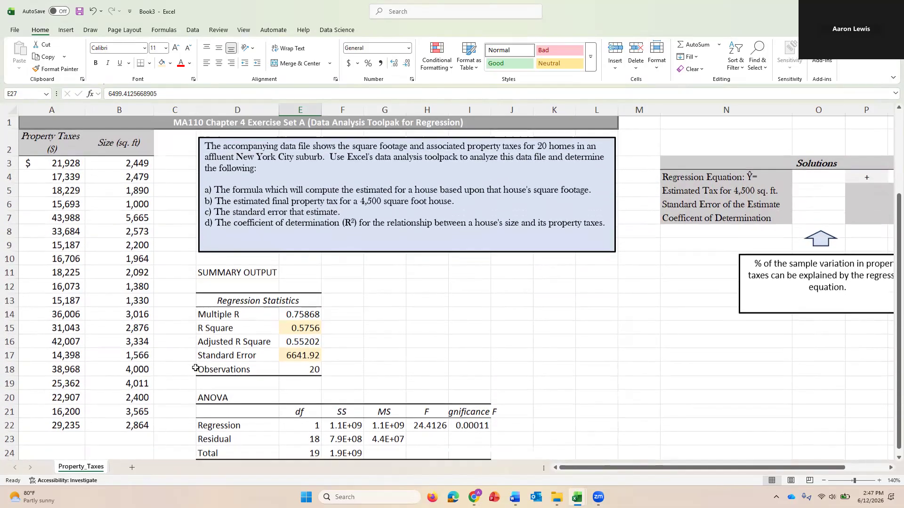
scroll(197, 296, "down", 2)
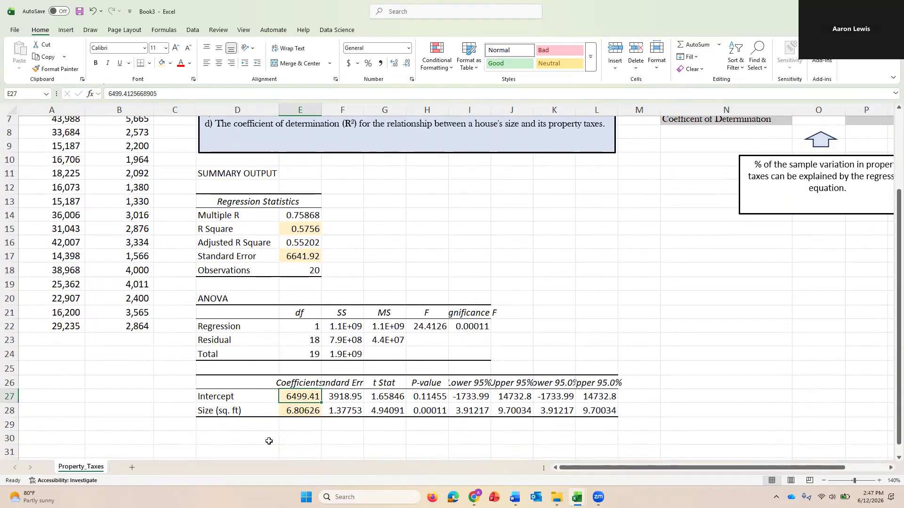
left_click(295, 413)
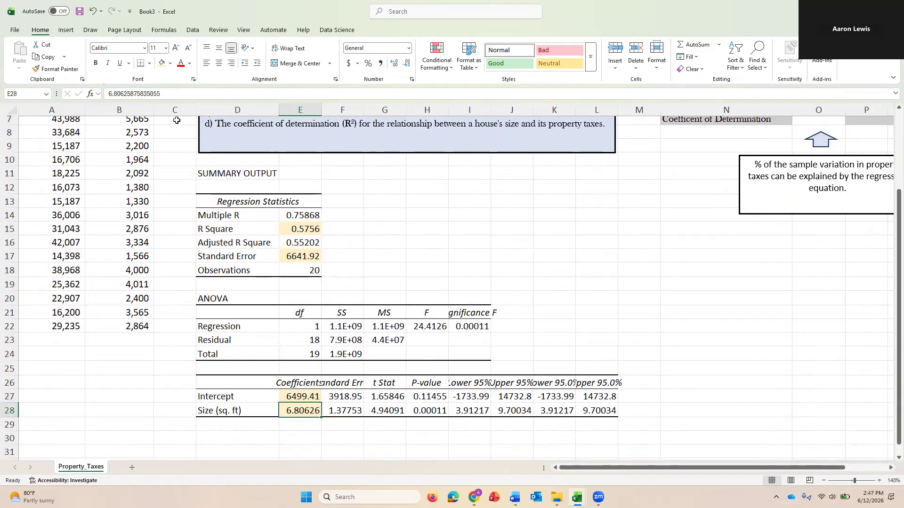
left_click(170, 66)
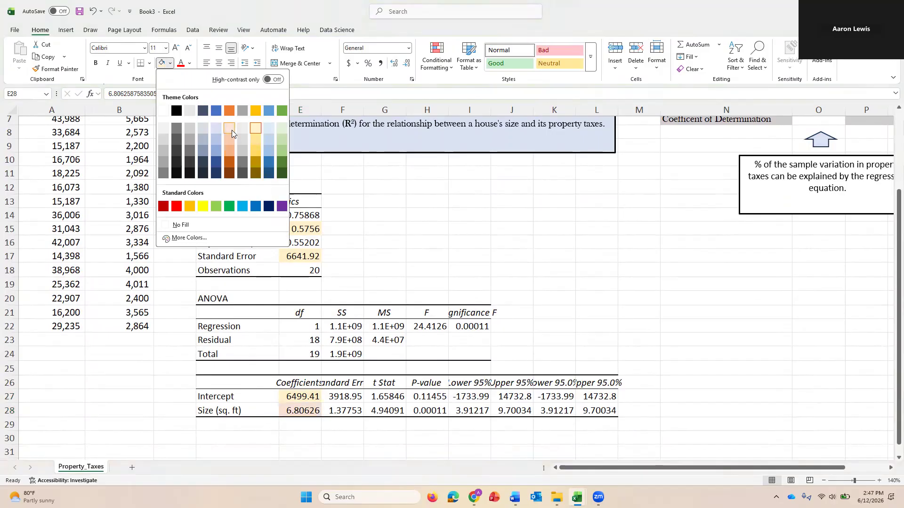
left_click(231, 130)
left_click(460, 256)
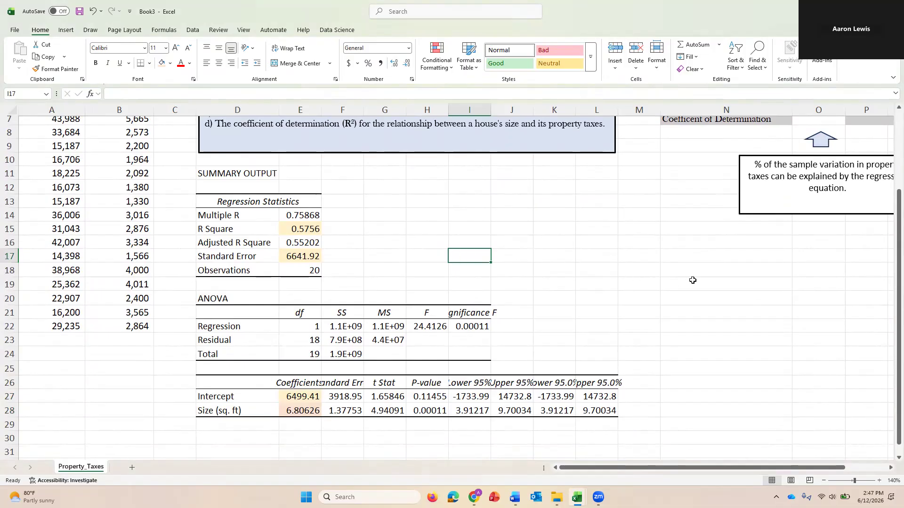
Step: Enter =E27 in O4 of the Solutions table so the regression equation's constant references the Intercept coefficient
scroll(693, 280, "up", 3)
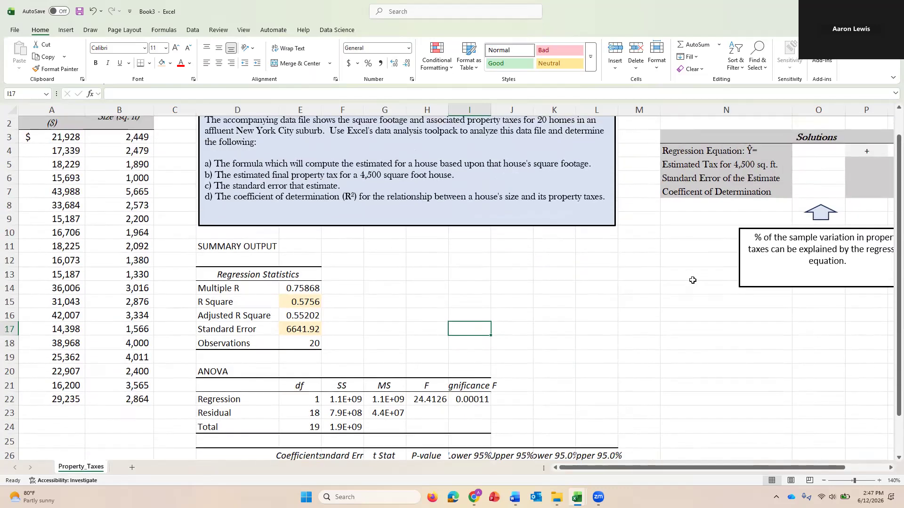
scroll(692, 280, "down", 1)
scroll(692, 281, "down", 1)
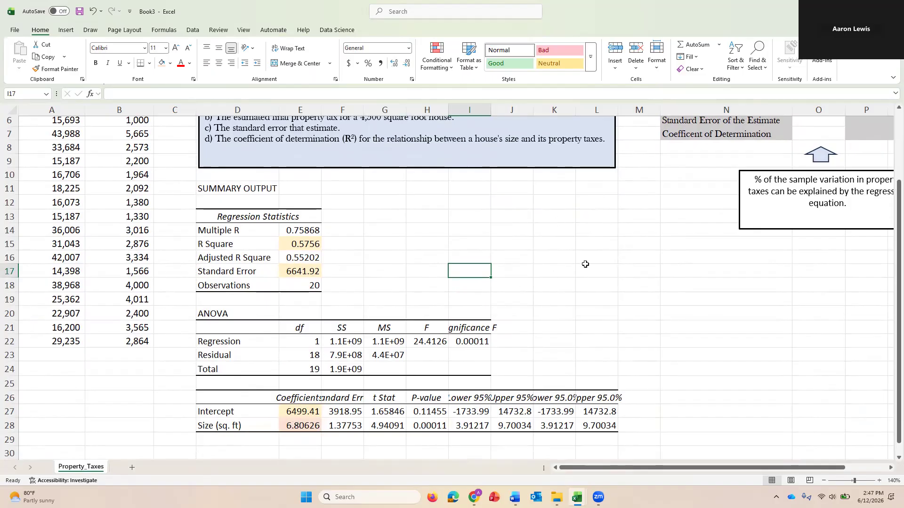
scroll(685, 287, "up", 1)
scroll(685, 288, "right", 1)
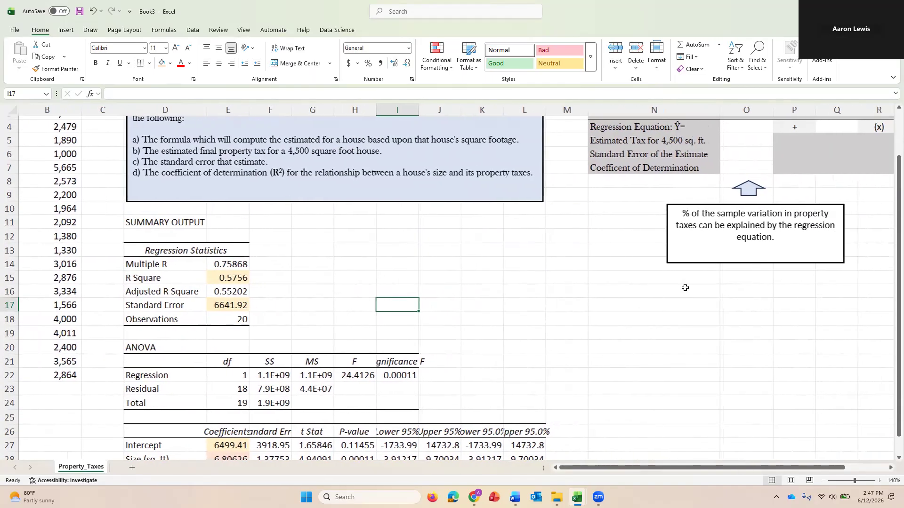
scroll(685, 288, "up", 1)
scroll(685, 288, "right", 2)
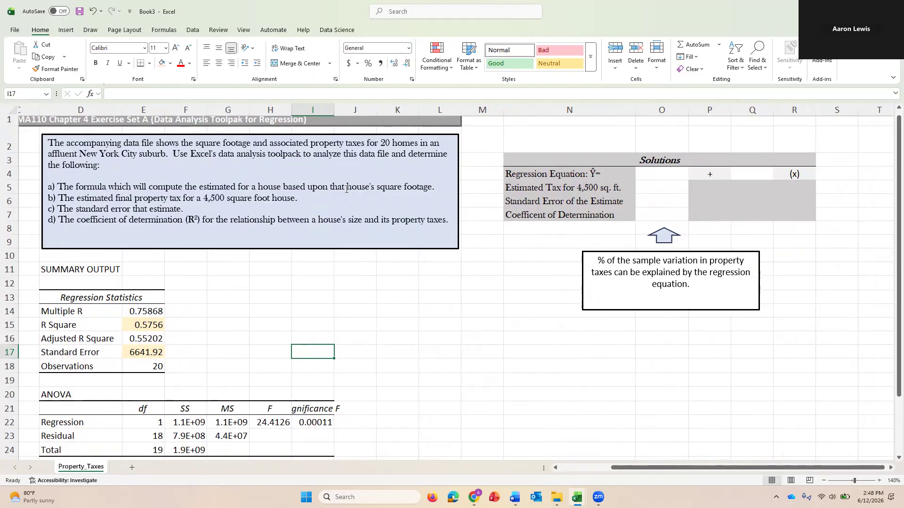
left_click(658, 176)
type("=")
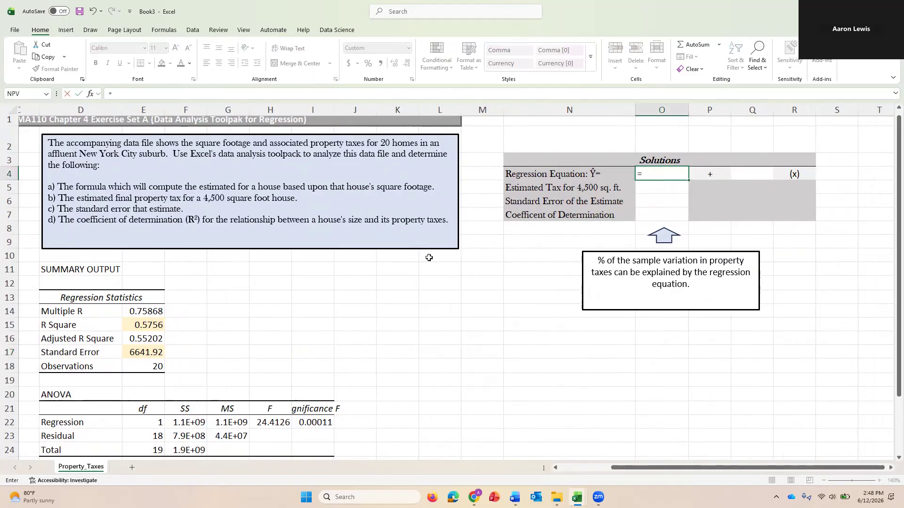
scroll(428, 258, "down", 5)
left_click(147, 289)
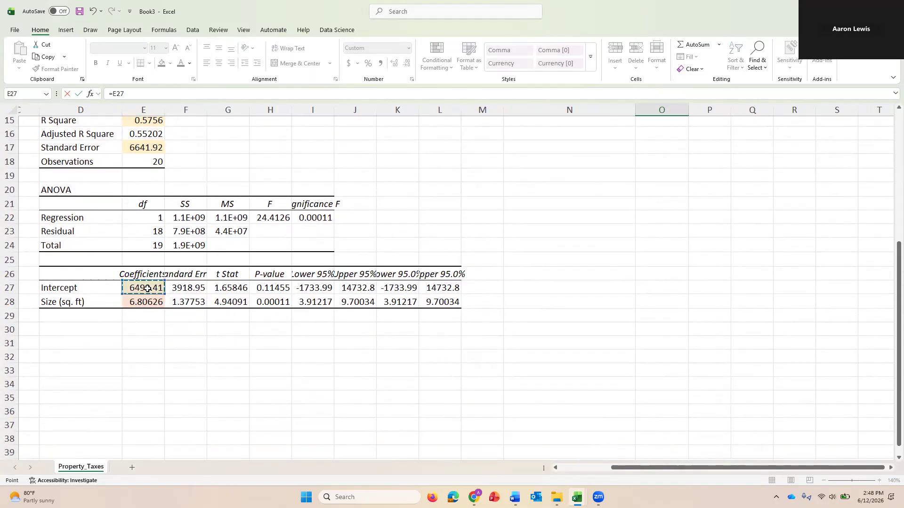
key("Return")
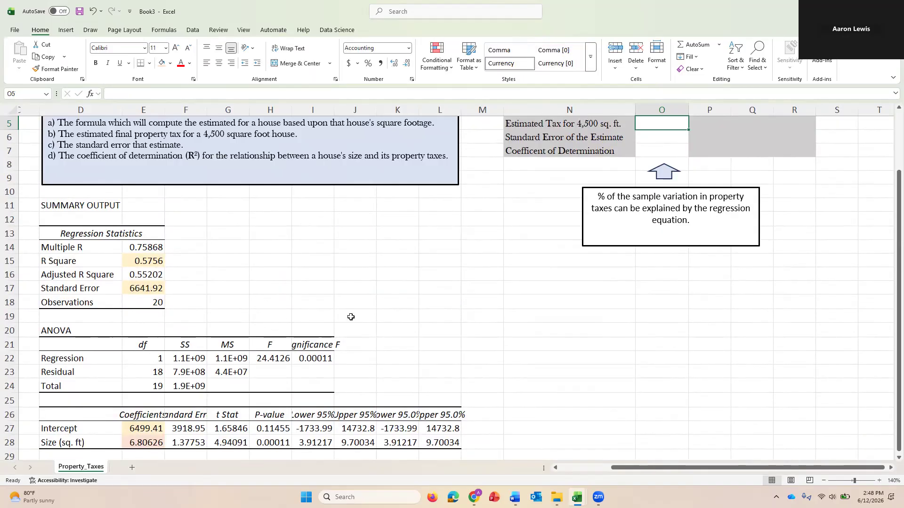
Step: Format the regression equation's constant in O4 to show two decimal places
left_click(674, 151)
left_click(394, 62)
left_click(394, 63)
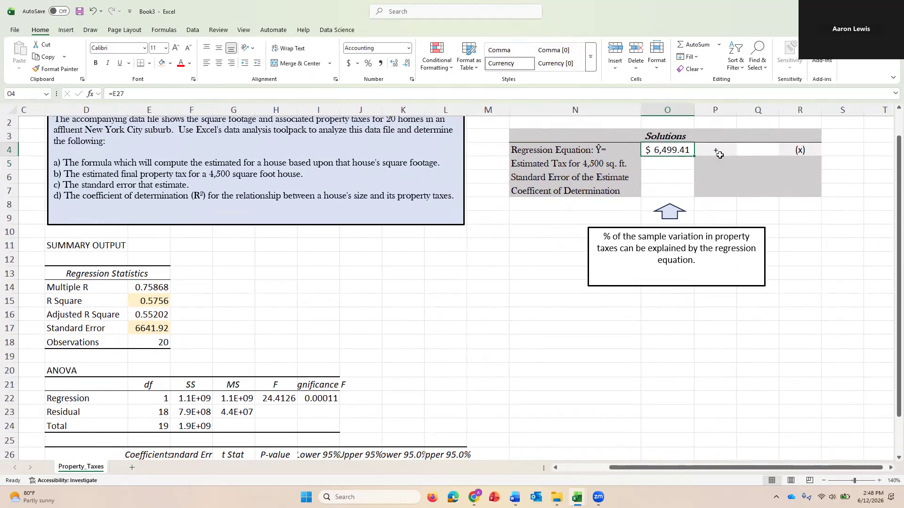
Step: Enter =E28 in Q4 so the regression equation's slope references the Size (sq. ft) coefficient
left_click(755, 150)
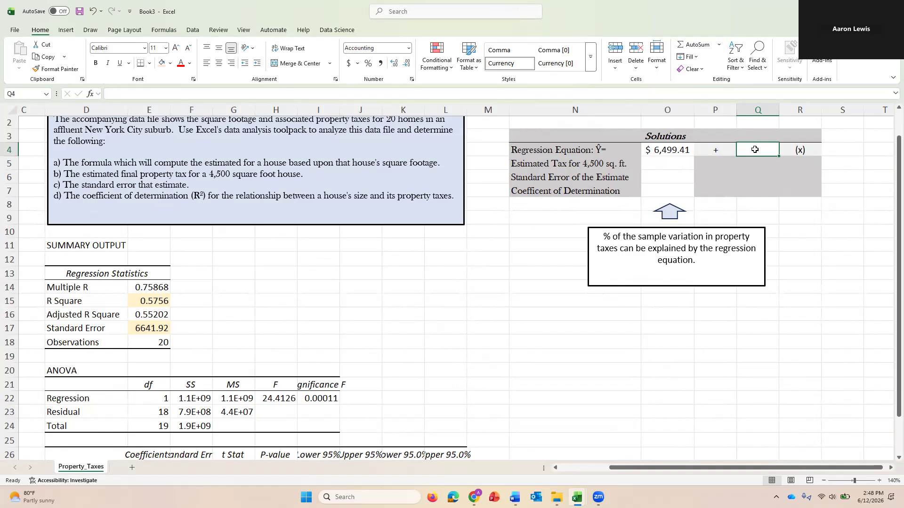
type("=")
scroll(482, 343, "down", 2)
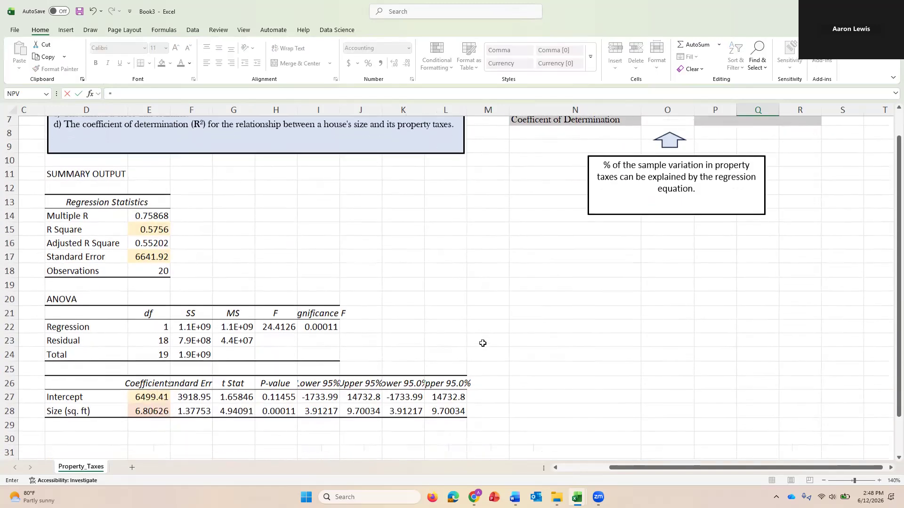
left_click(150, 398)
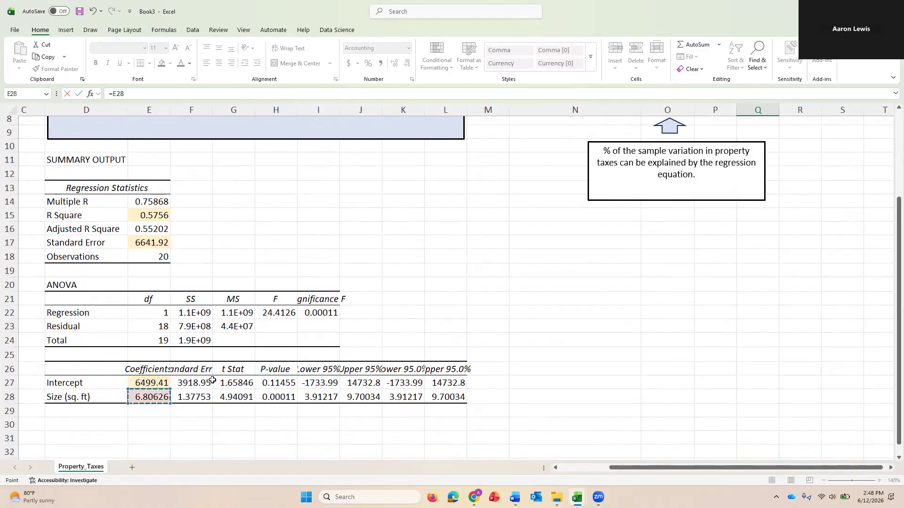
key("Return")
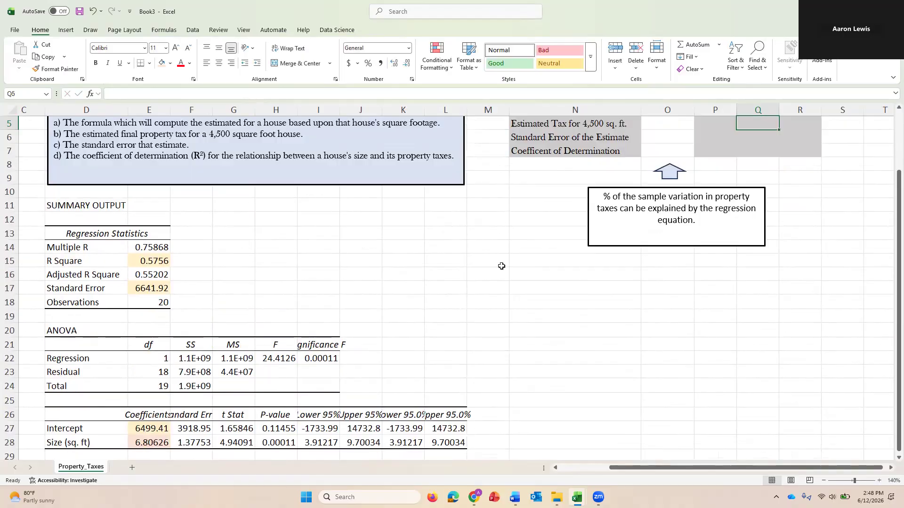
Step: Calculate the estimated tax for 4,500 sq. ft. in O5 with =O4+Q4*4500 and autofit the width of column O
scroll(624, 290, "up", 2)
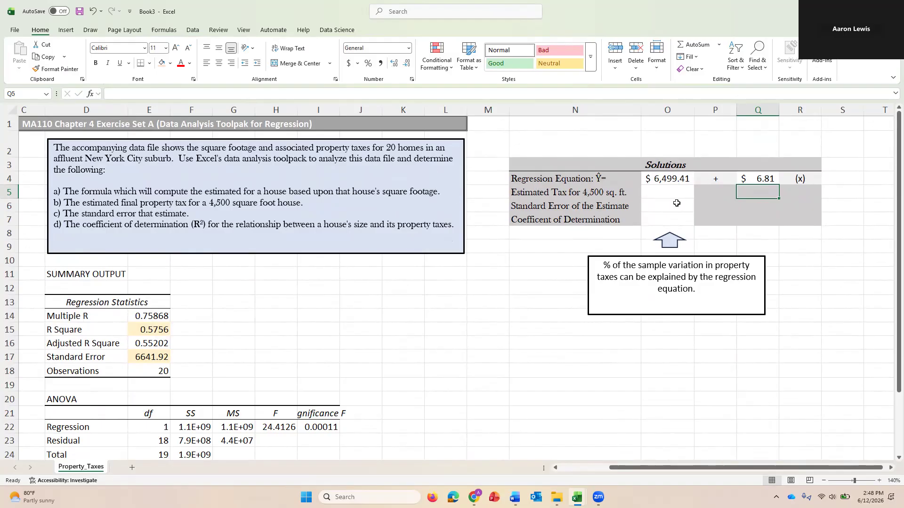
left_click(664, 194)
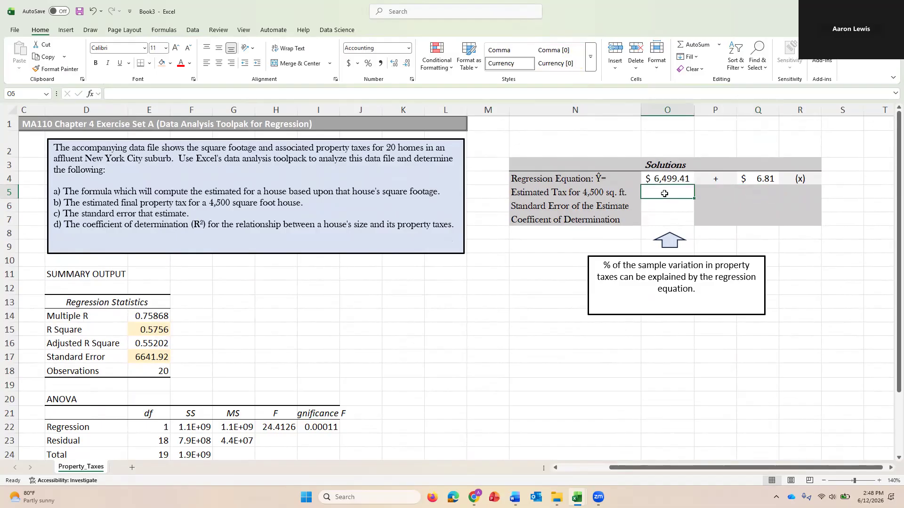
type("=")
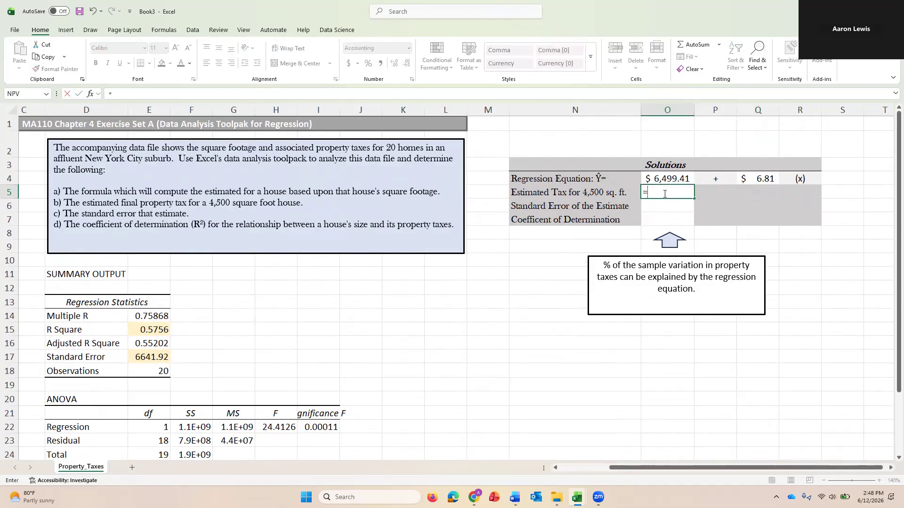
left_click(662, 178)
type("+")
left_click(755, 179)
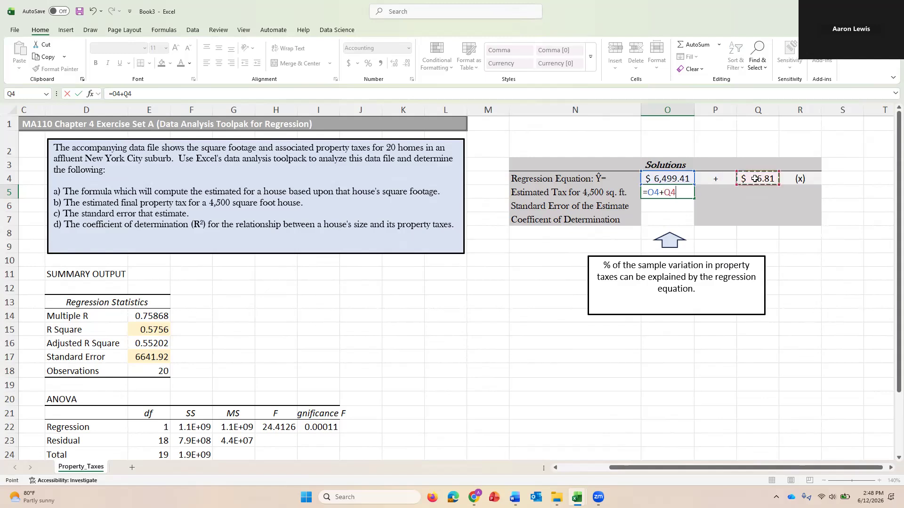
type("*4500")
key("Return")
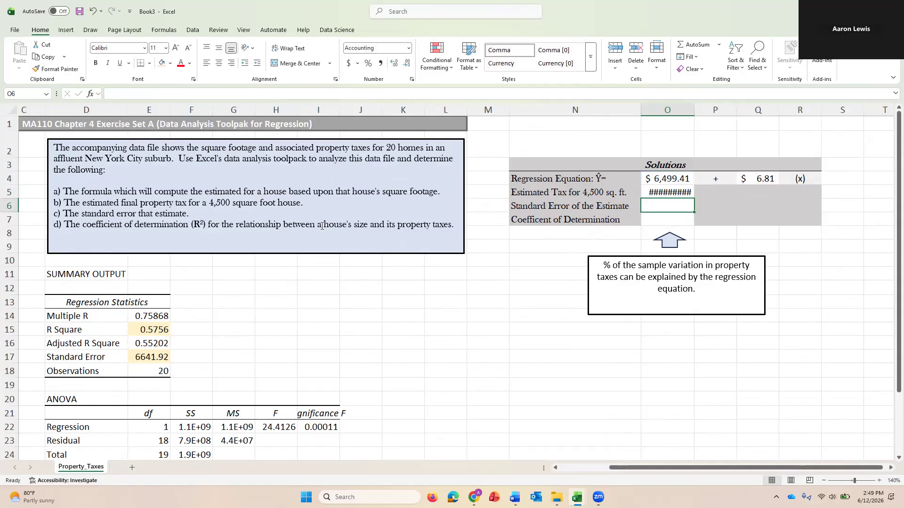
double_click(694, 106)
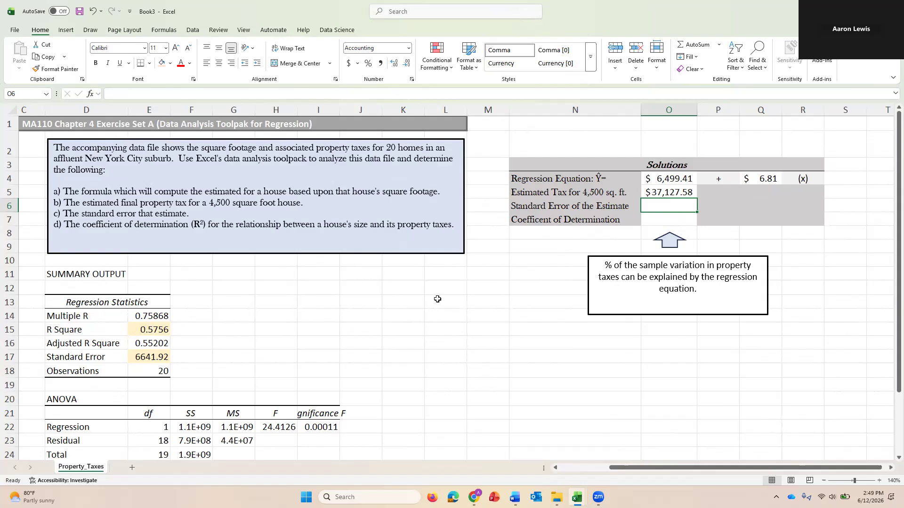
Step: Reference the regression's Standard Error in O6 with =E17 and its R Square in O7 with =E15
type("=")
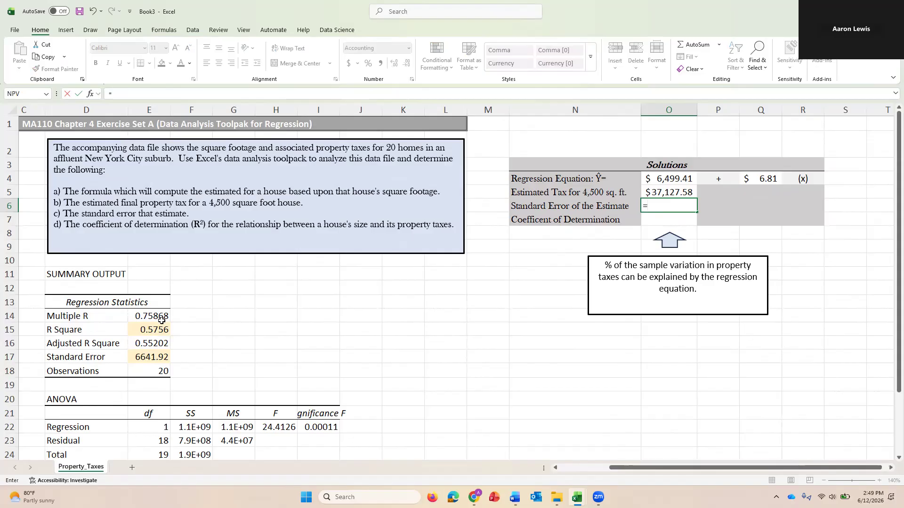
left_click(153, 356)
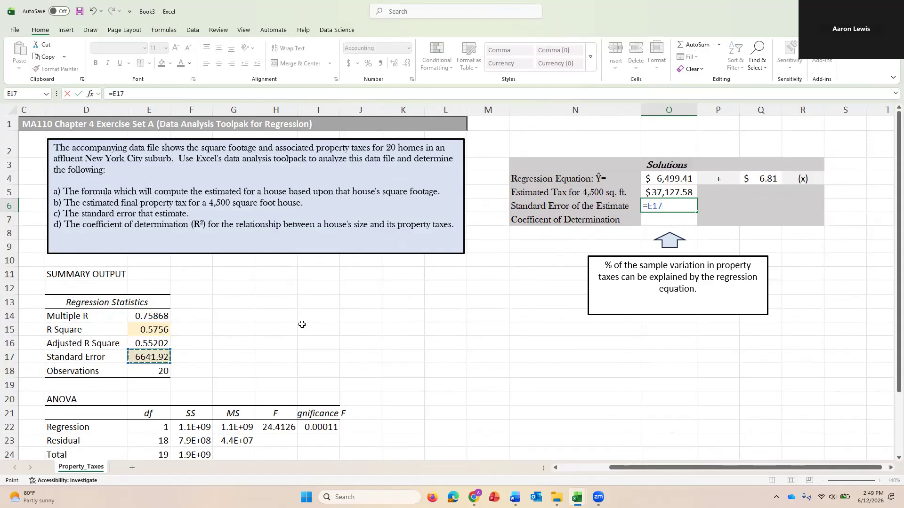
key("Return")
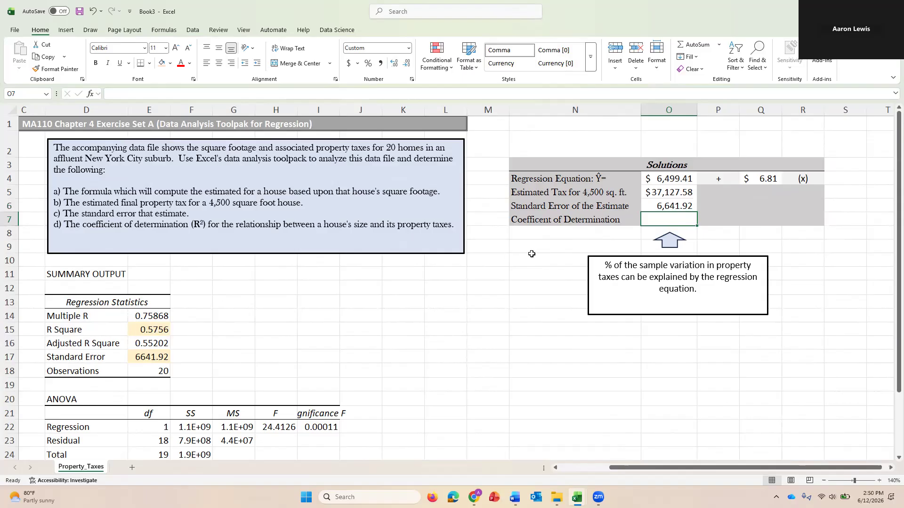
type("=")
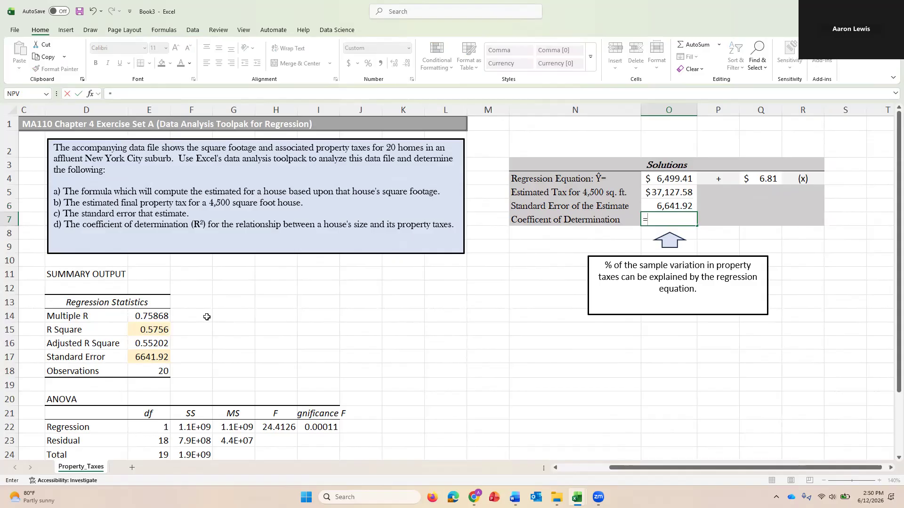
left_click(169, 330)
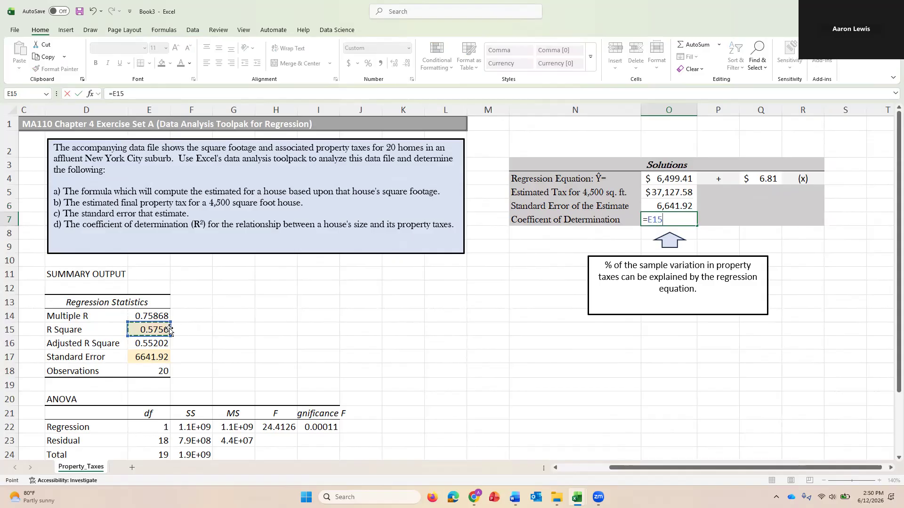
key("Return")
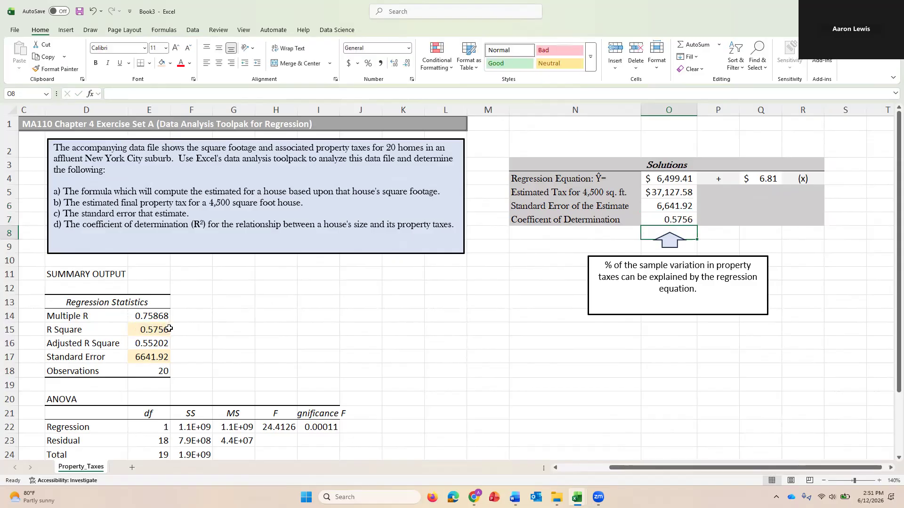
Step: Format the coefficient of determination in O7 as a percentage with two decimal places
left_click(688, 220)
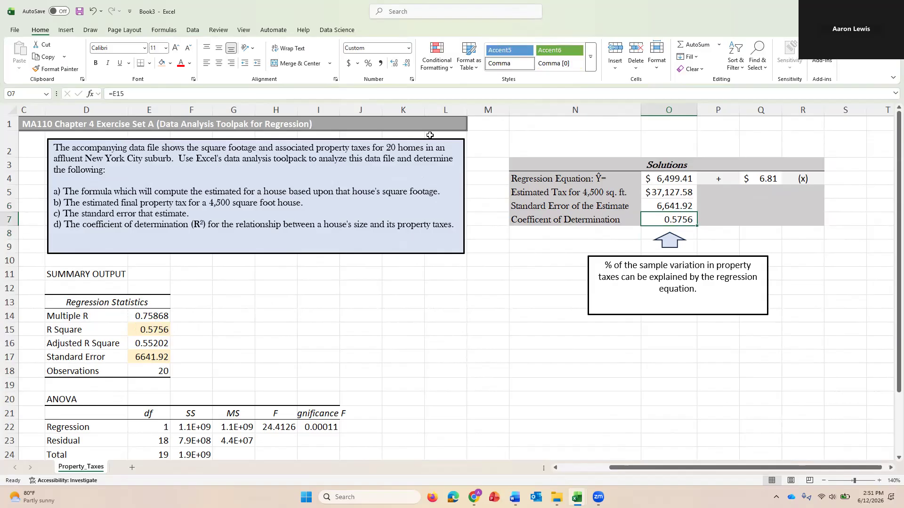
left_click(367, 65)
left_click(394, 63)
left_click(394, 63)
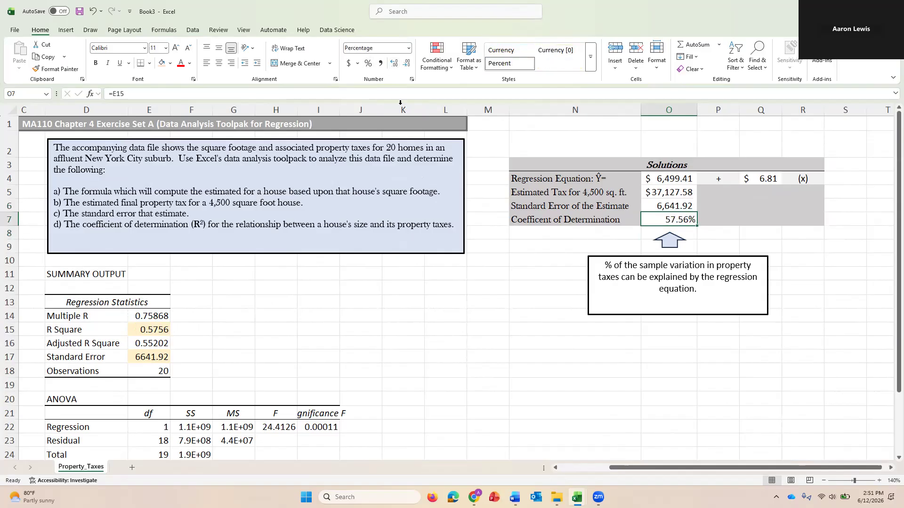
left_click(542, 348)
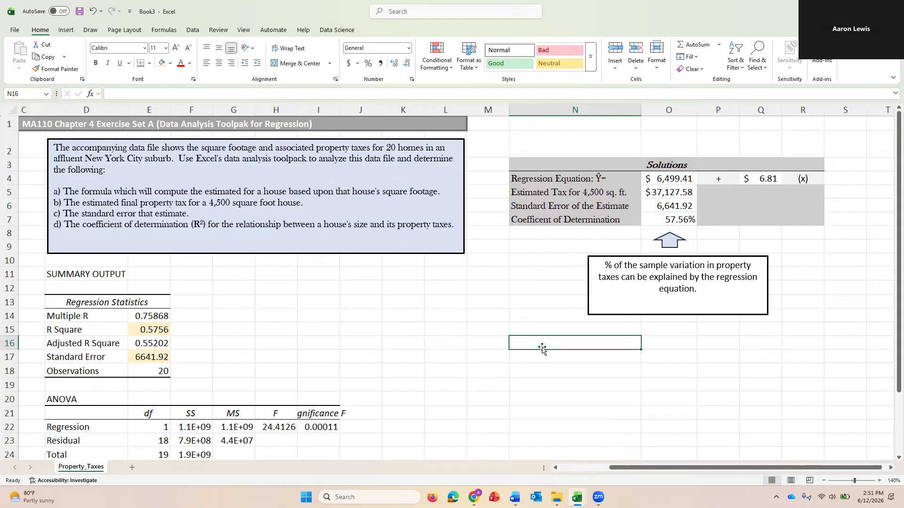